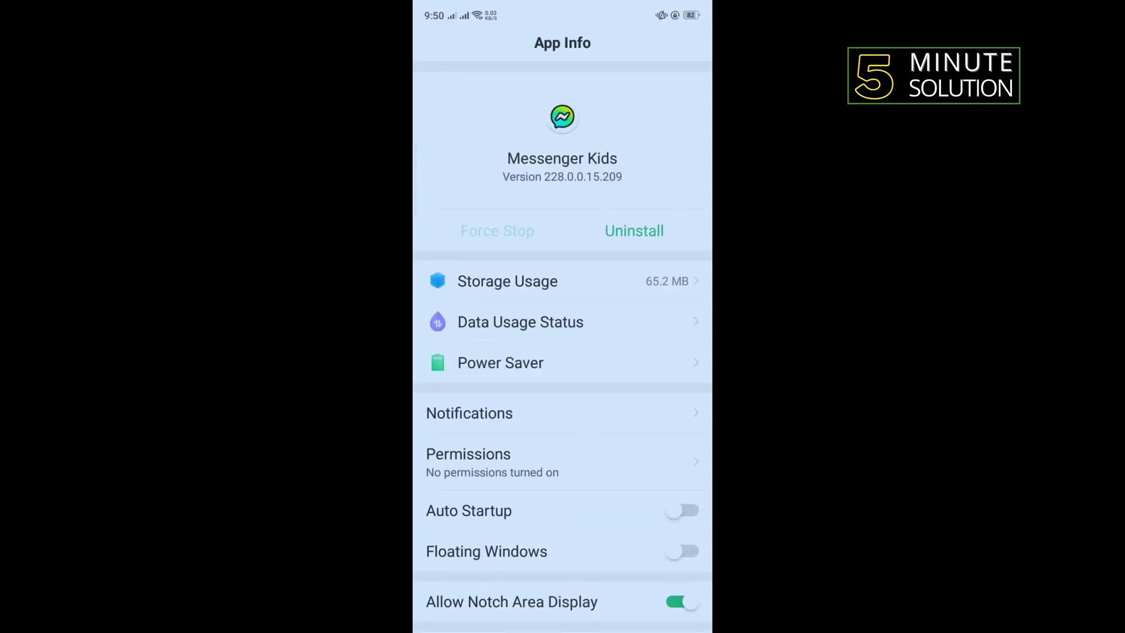
Step: Clear Messenger Kids' cache and app data in Storage Usage, leaving both at 0 B
left_click(678, 279)
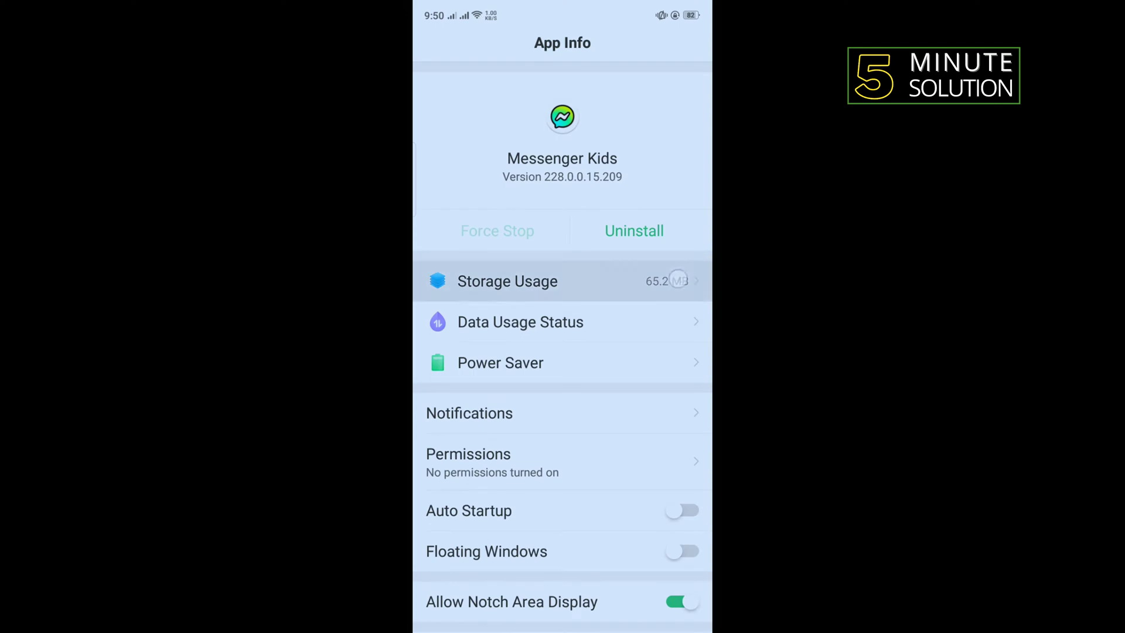
left_click(651, 297)
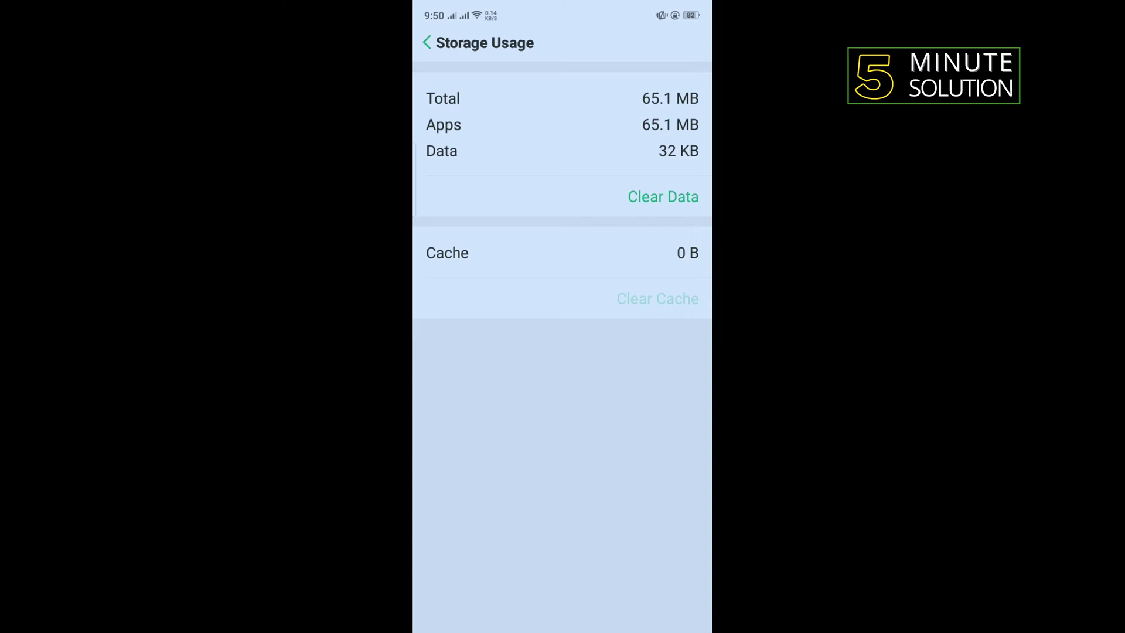
left_click(663, 198)
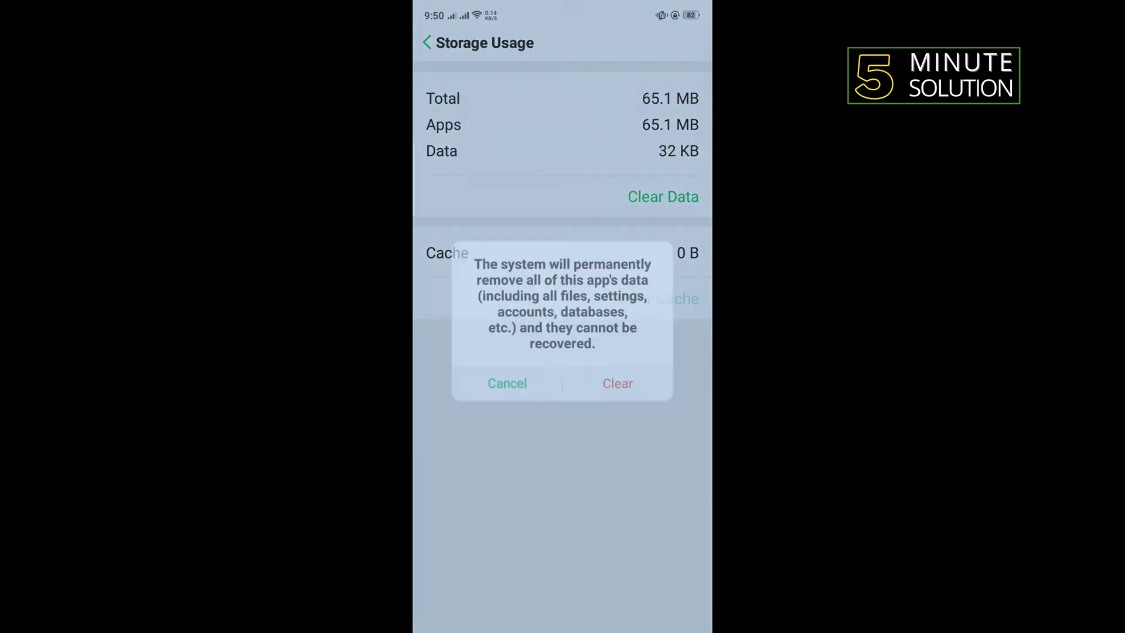
left_click(618, 389)
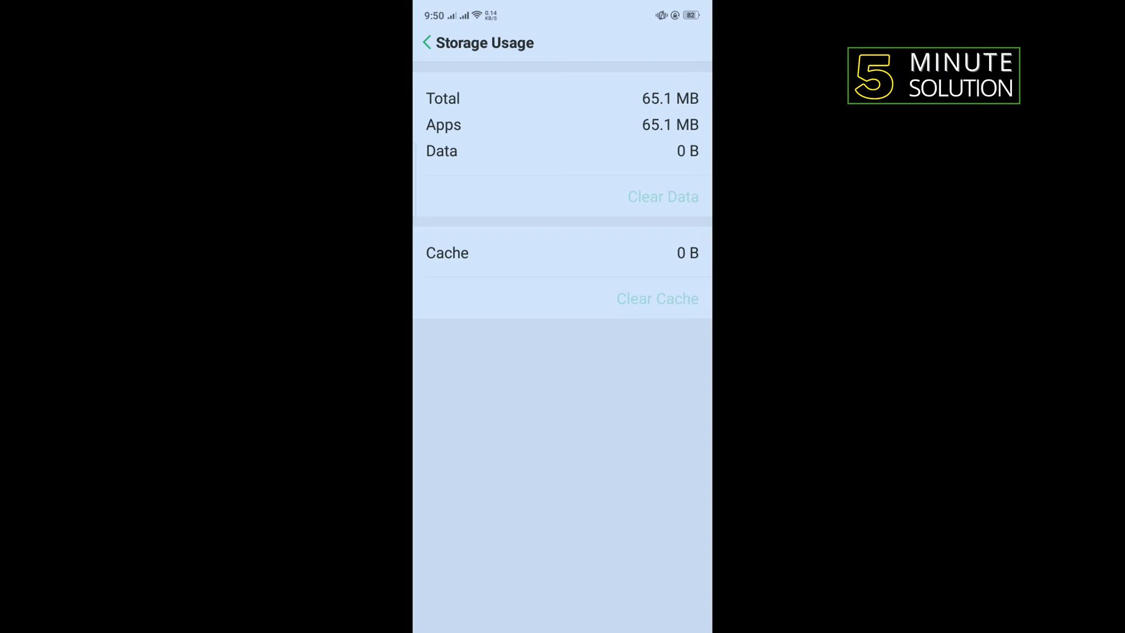
Step: Return home, bring up Messenger Kids' quick options, then move to the Chrome and Play Store page
left_click_drag(583, 628, 563, 396)
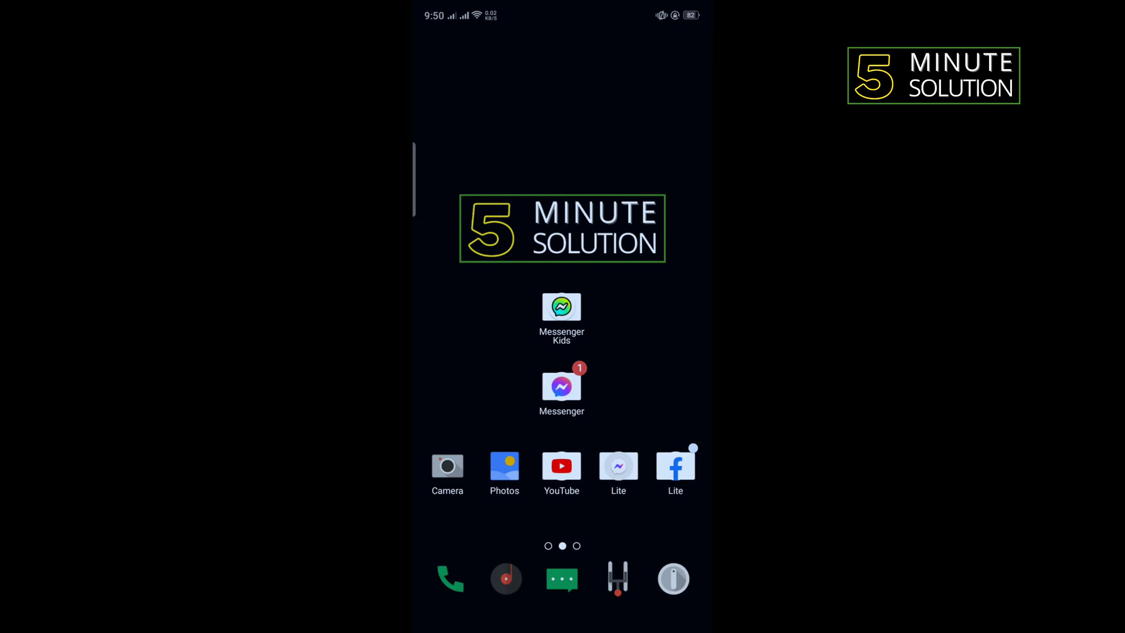
left_click(561, 307)
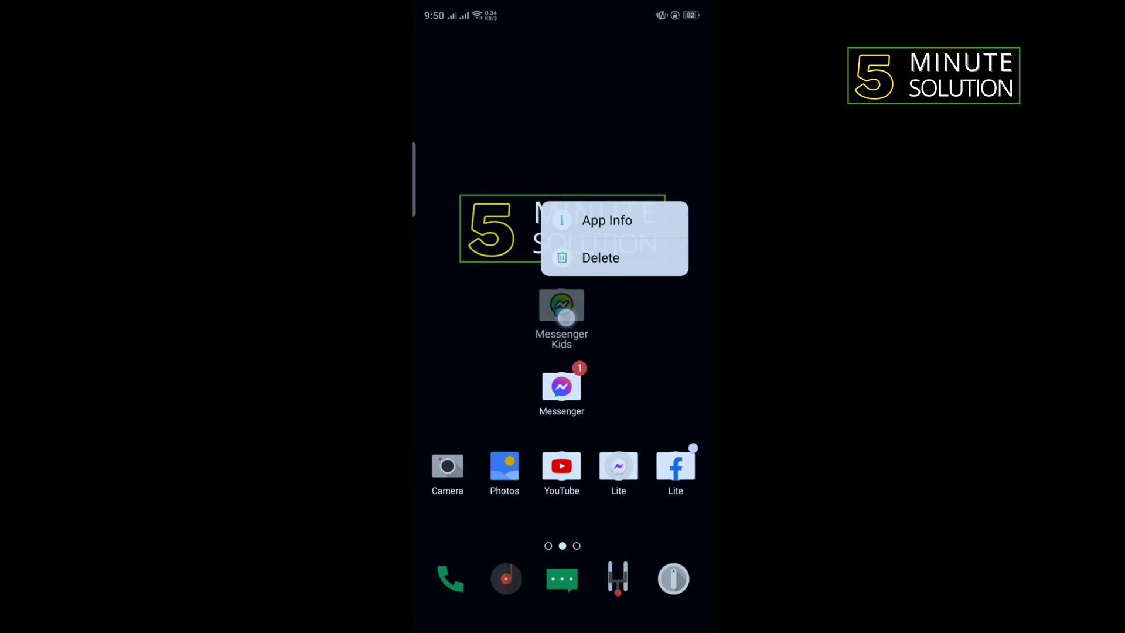
left_click_drag(615, 318, 457, 319)
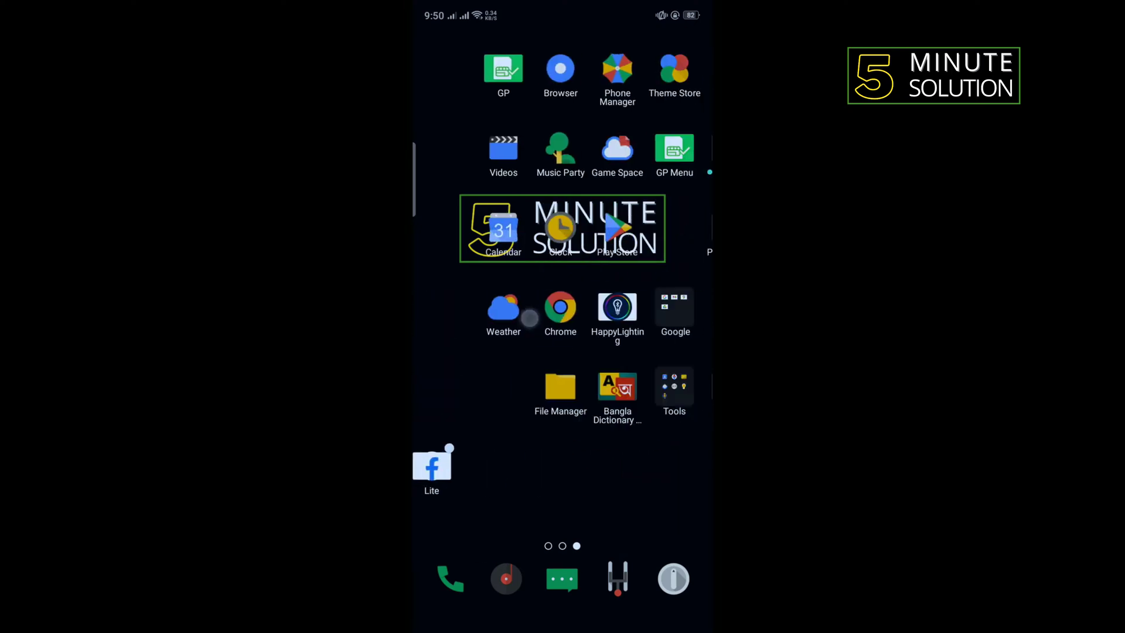
Step: In Chrome, open Uptodown's older Messenger Kids versions and select version 227.0.0.14.215
left_click(504, 309)
type("o")
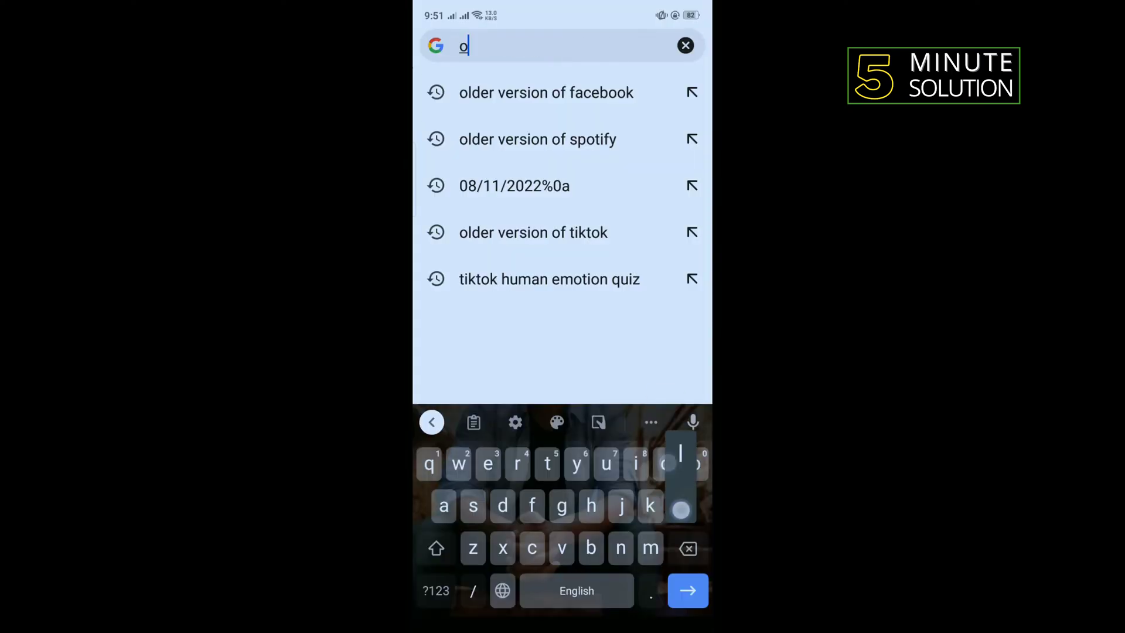
type("lder ver")
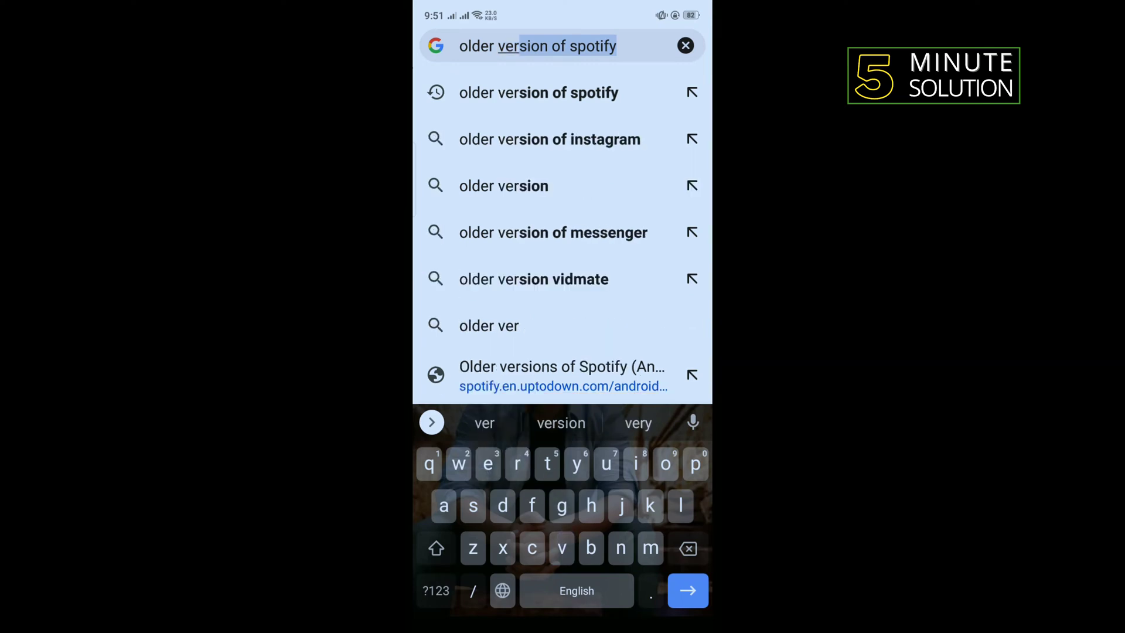
type("sion messenger kid")
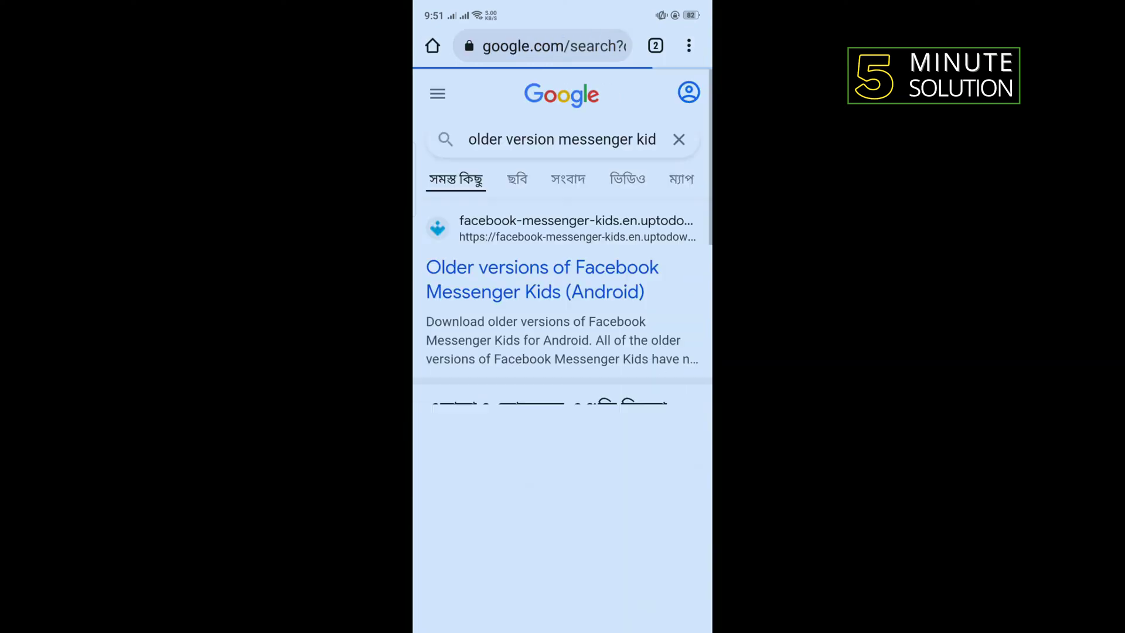
left_click(599, 281)
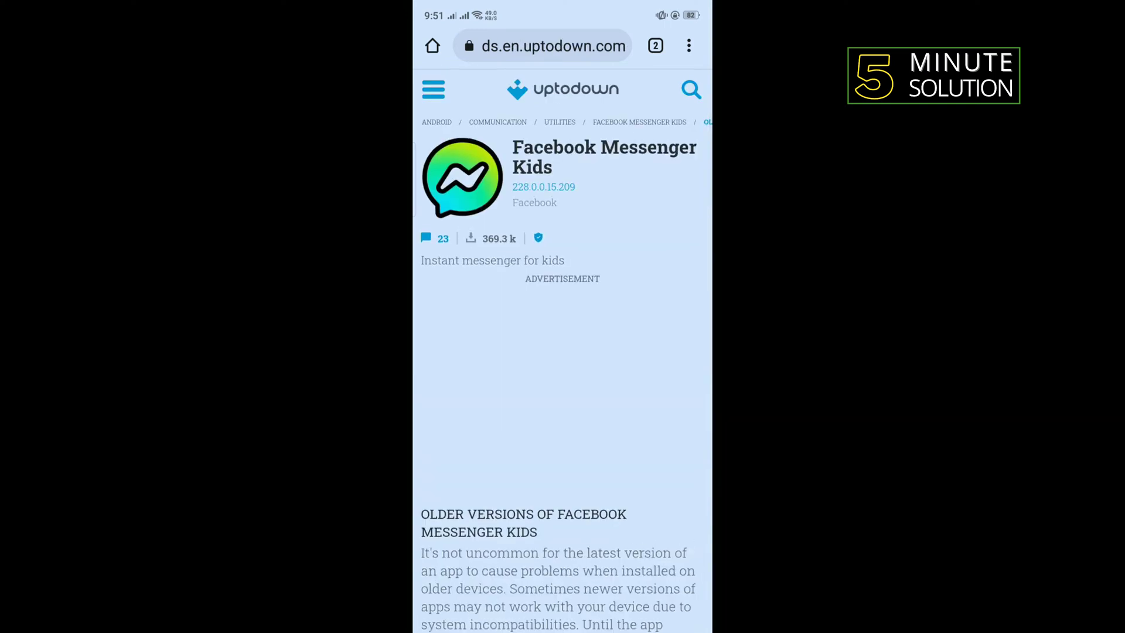
mouse_move(584, 461)
left_mouse_down()
mouse_move(602, 393)
mouse_move(565, 538)
left_mouse_up()
scroll(602, 392, "down", 5)
scroll(616, 448, "down", 5)
scroll(611, 434, "down", 3)
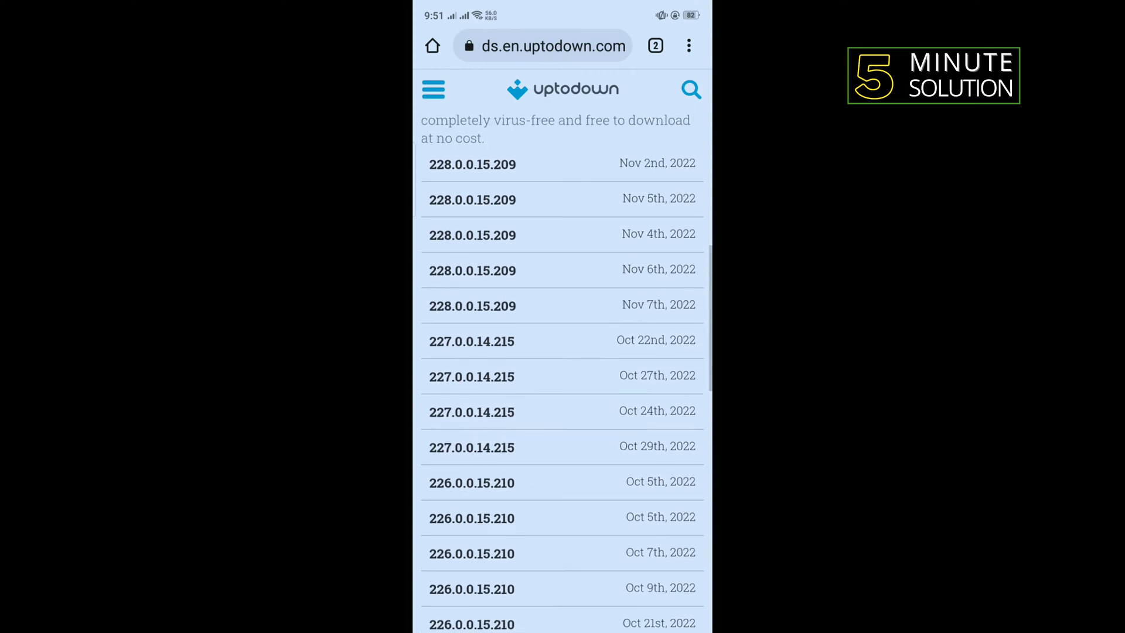
left_click(460, 346)
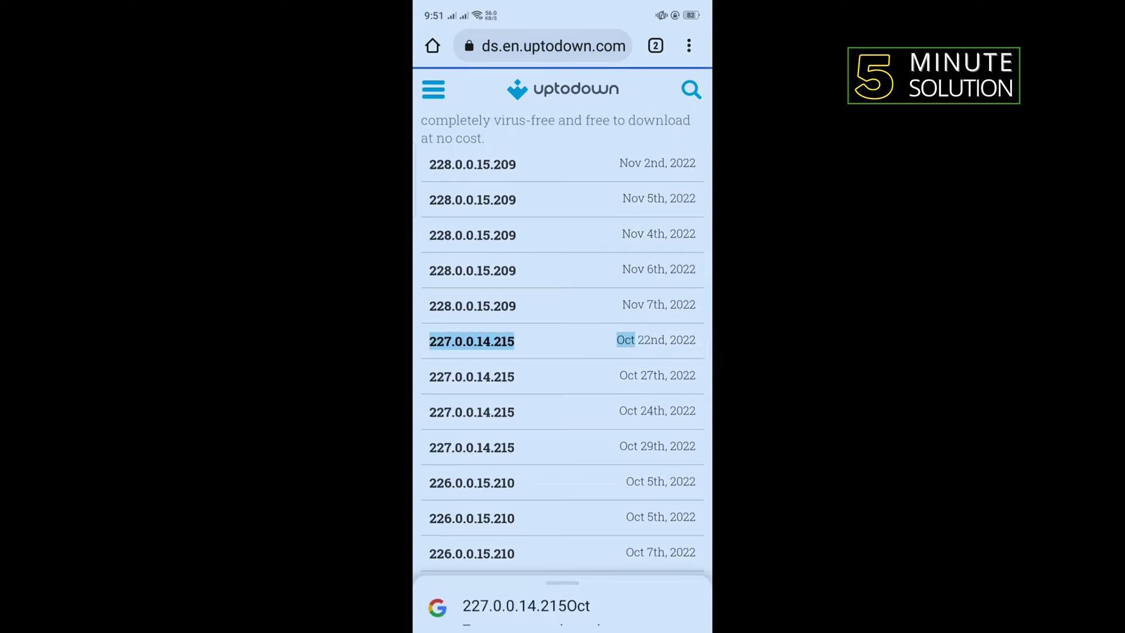
left_click(471, 342)
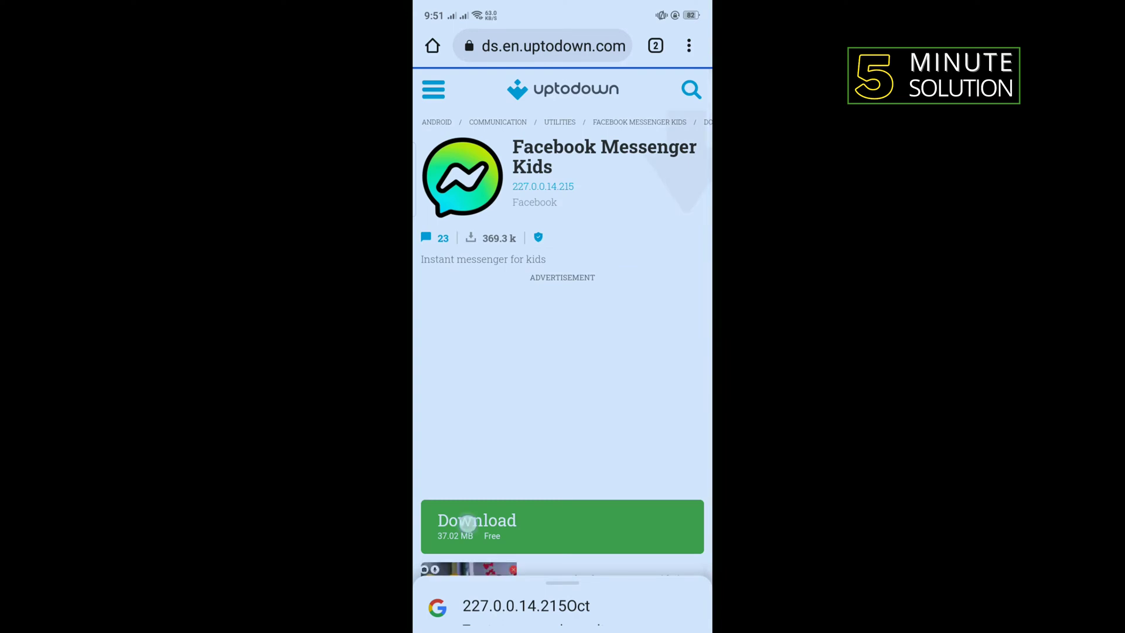
left_click_drag(447, 495, 447, 438)
left_click_drag(465, 478, 465, 528)
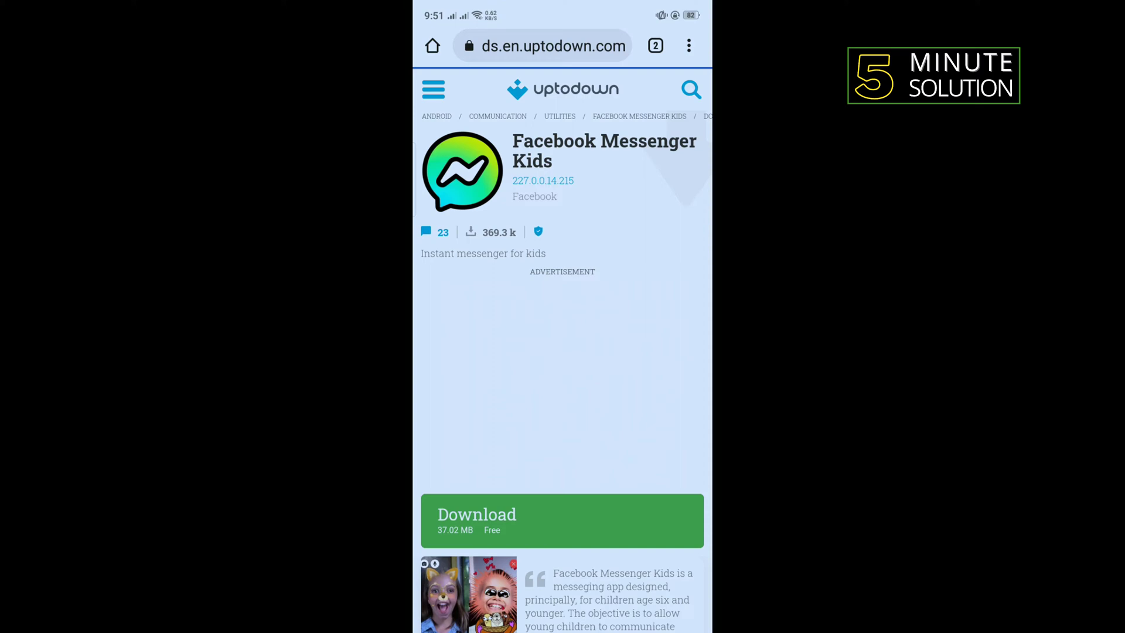
Step: Leave Chrome for the home screen and move to the next app page
left_click_drag(563, 629, 564, 352)
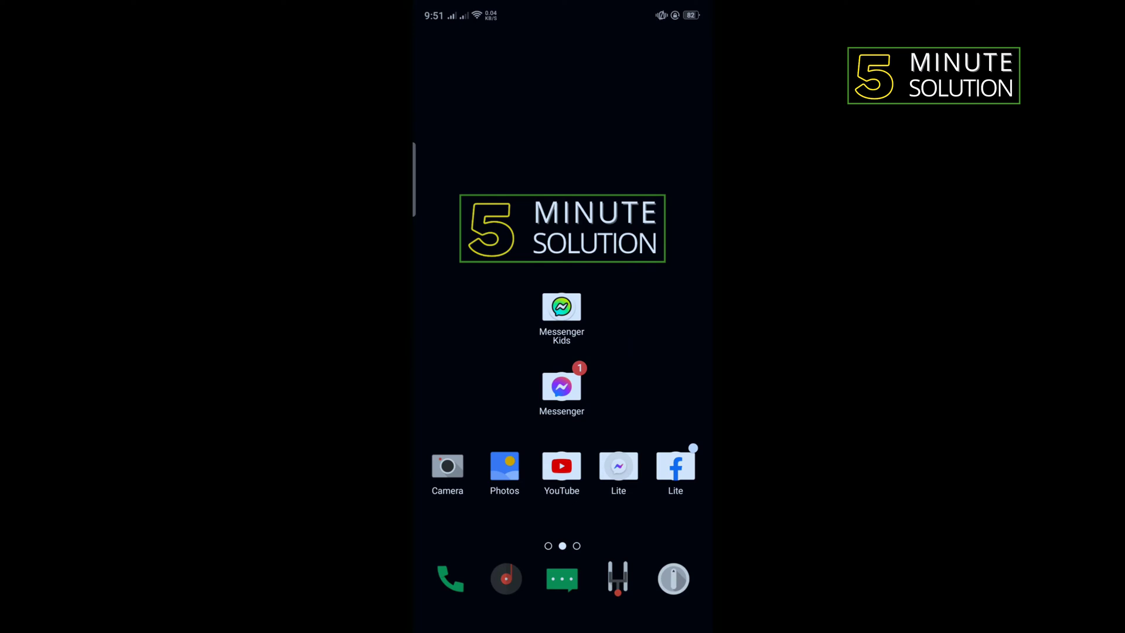
left_click_drag(666, 390, 458, 389)
Step: Search Google Play Store for 'messenger kids'
left_click(564, 231)
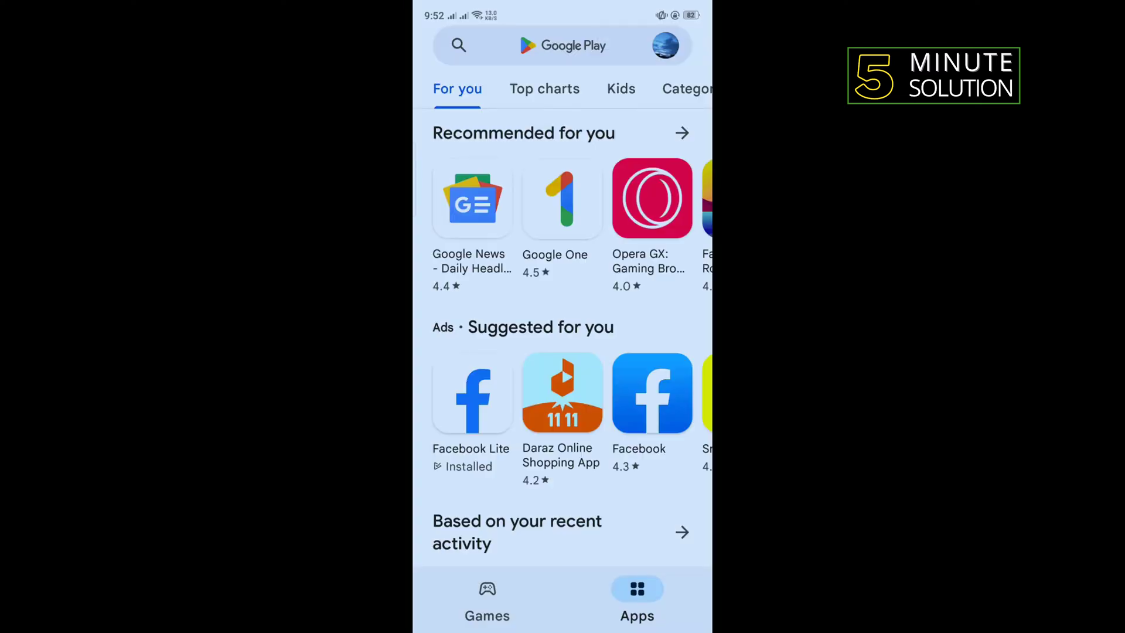
left_click(563, 45)
left_click(616, 98)
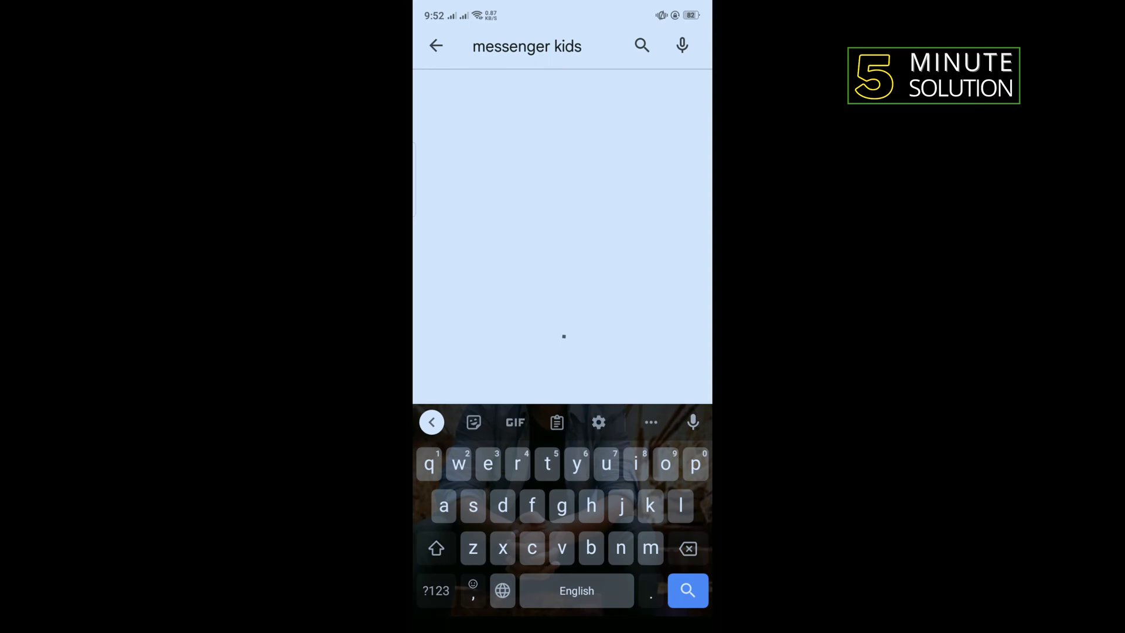